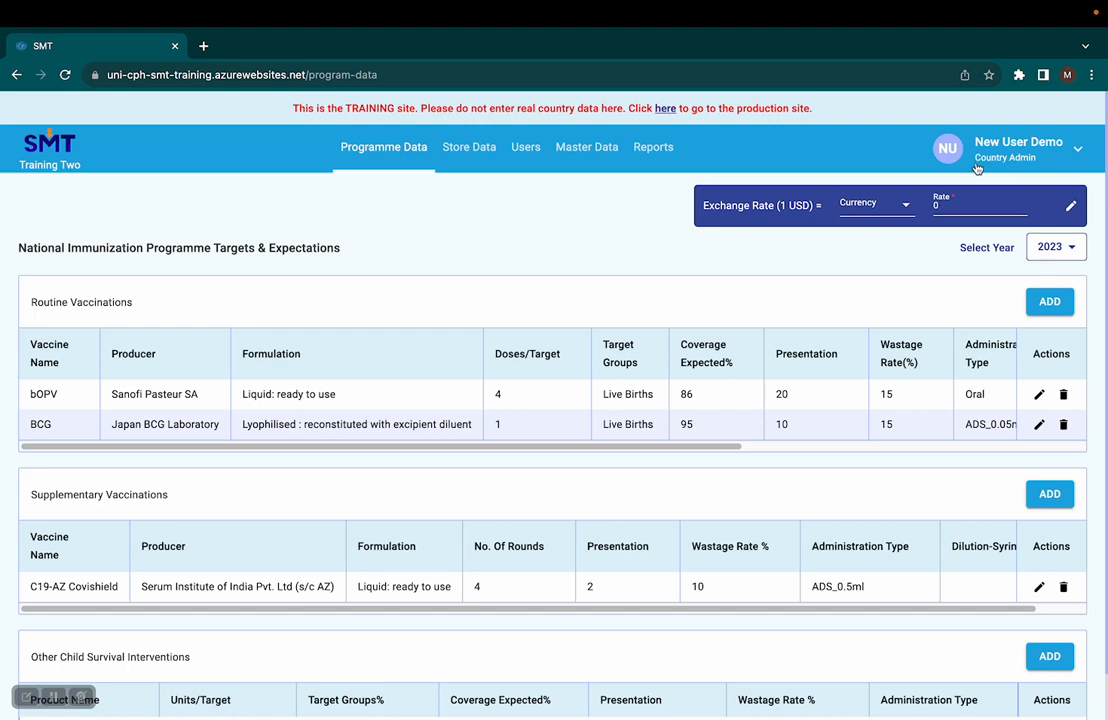
# Open the stock levels and lead times in the store data and show the year 2024.
pyautogui.click(471, 147)
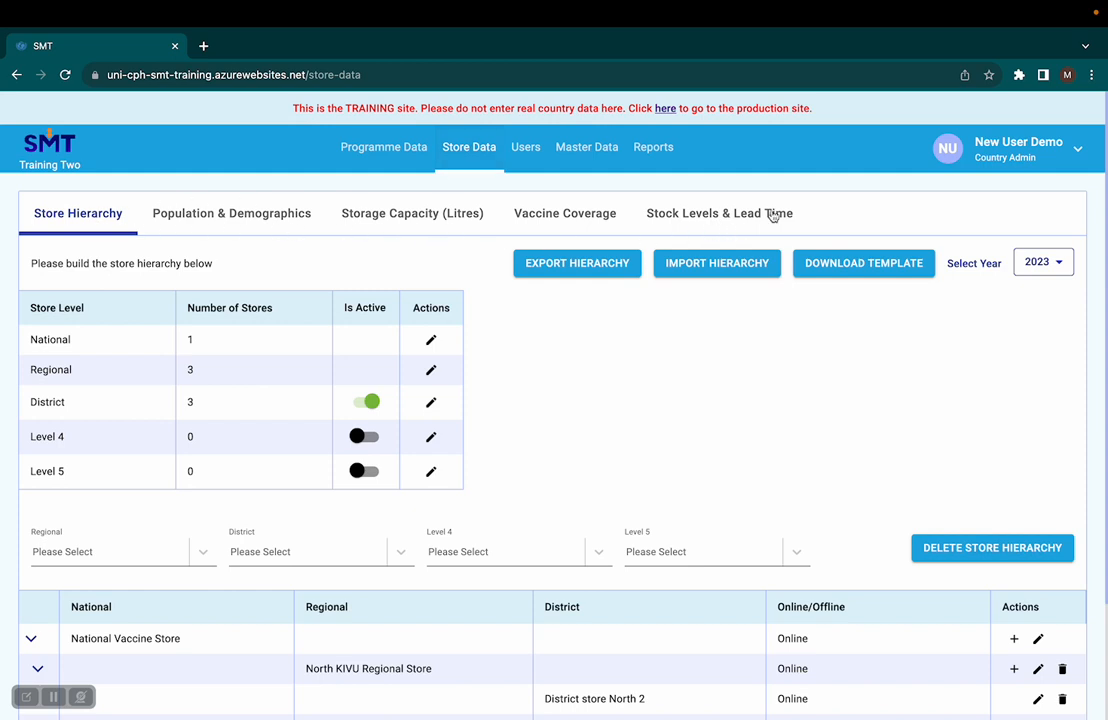
pyautogui.click(693, 220)
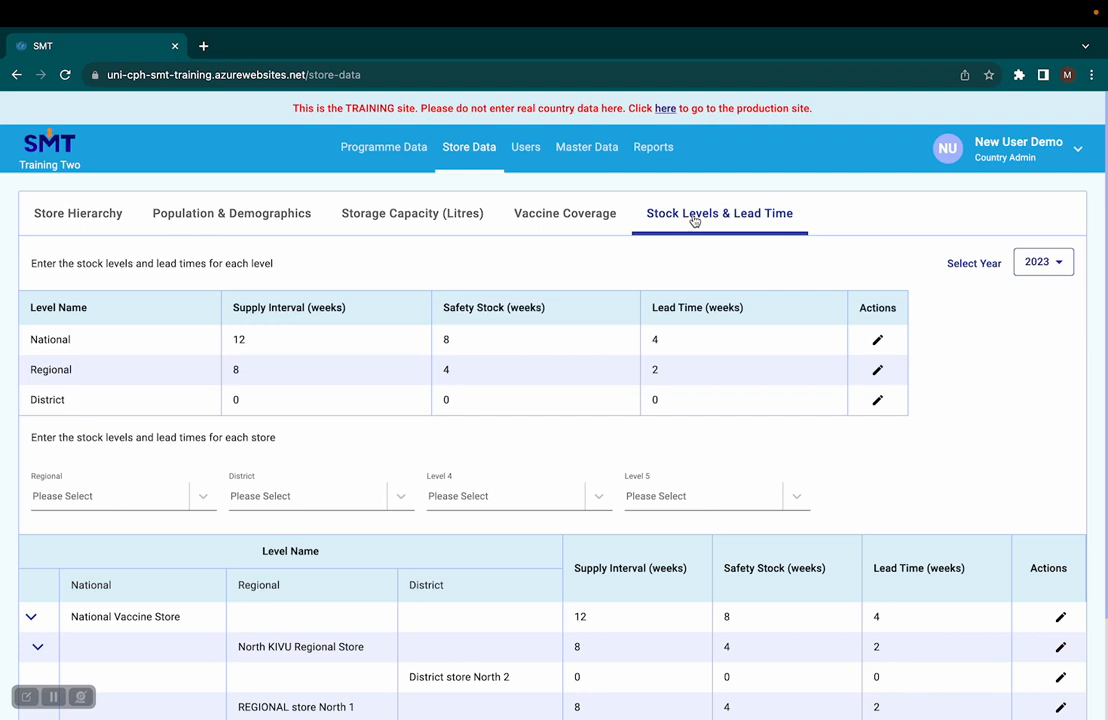
pyautogui.click(1057, 261)
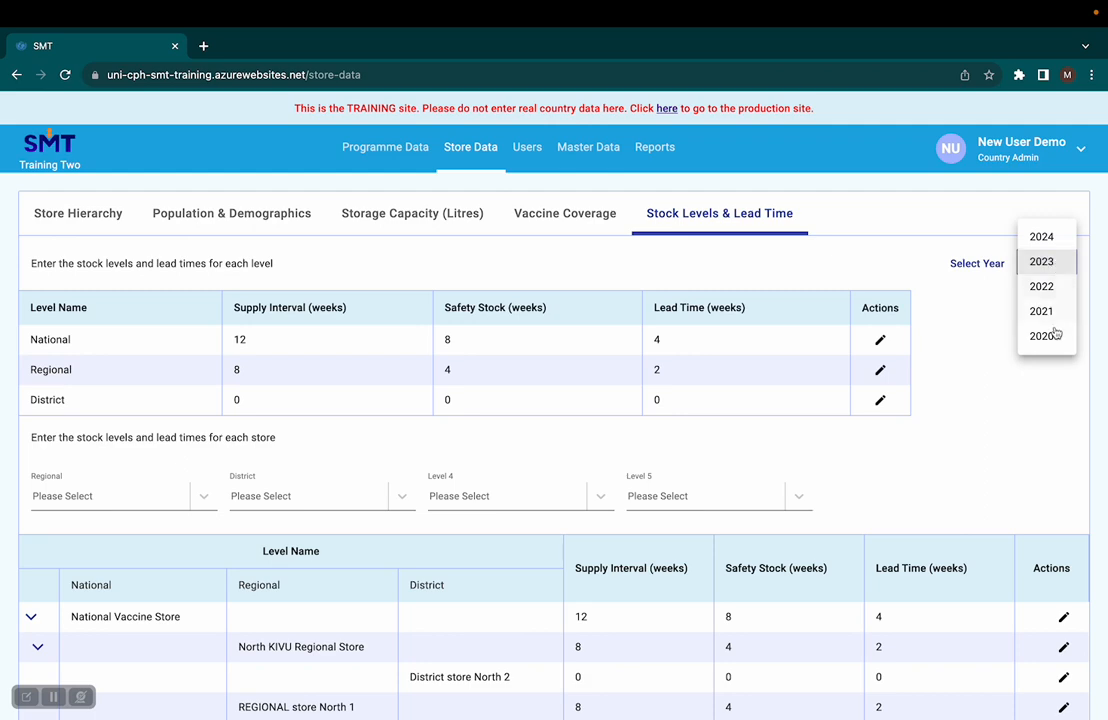
pyautogui.click(1045, 238)
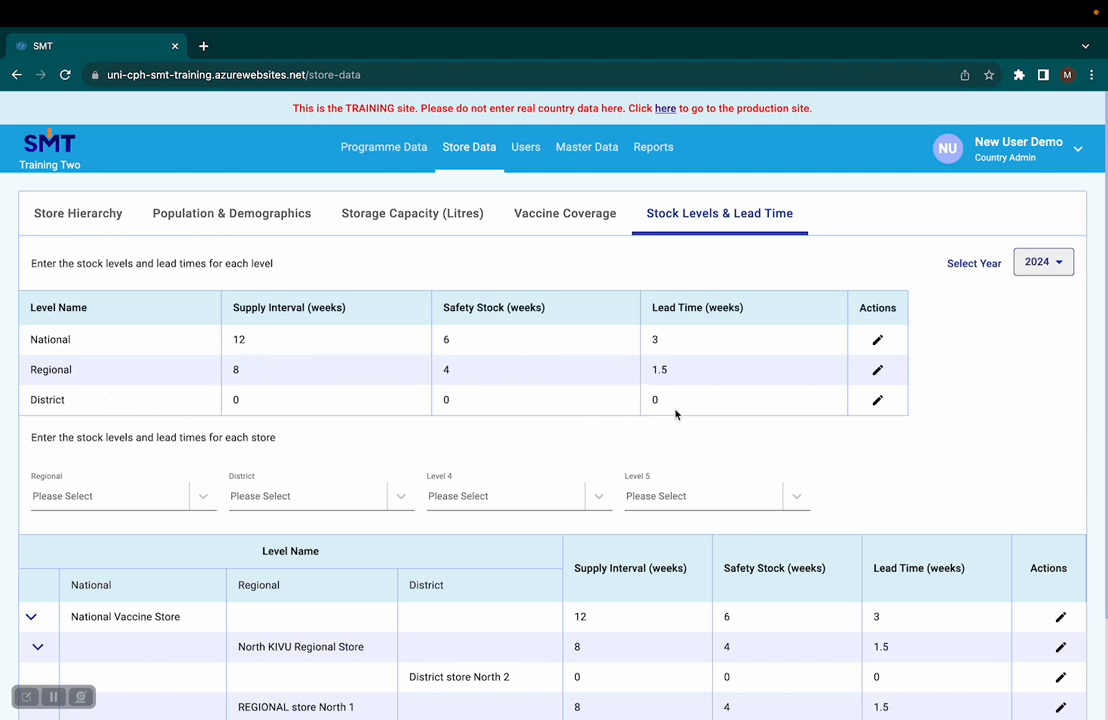
# Set the District level's supply interval to 4 weeks, safety stock to 2 and lead time to 1, and save the row.
pyautogui.click(878, 401)
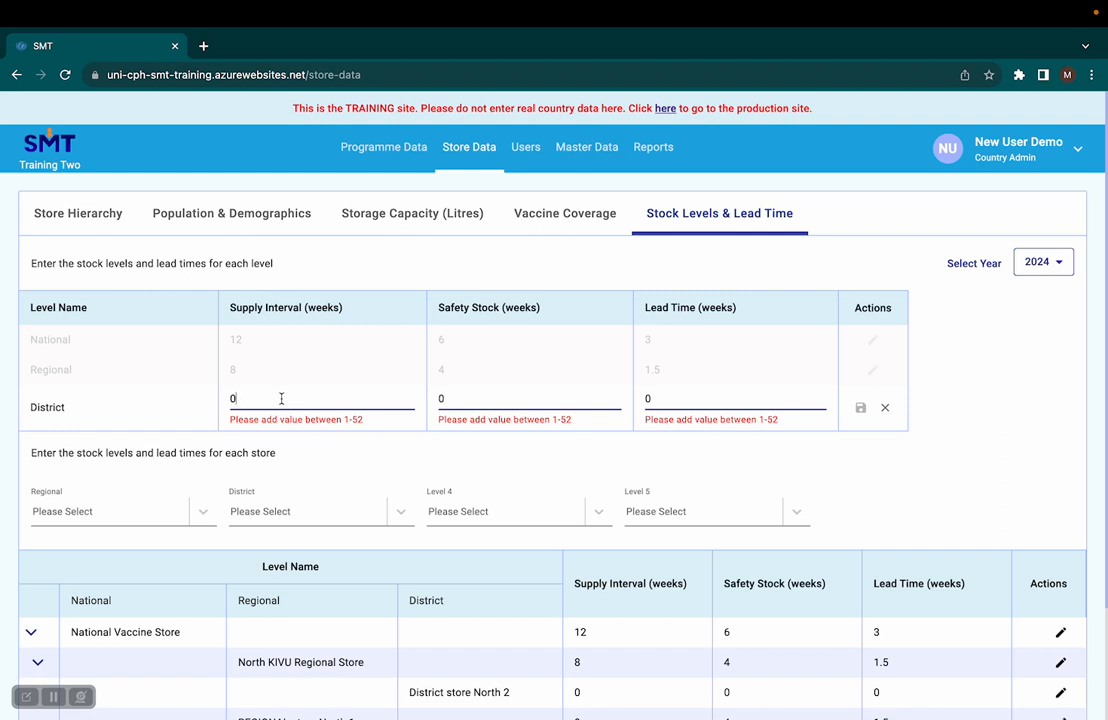
pyautogui.press('BackSpace')
pyautogui.write('4')
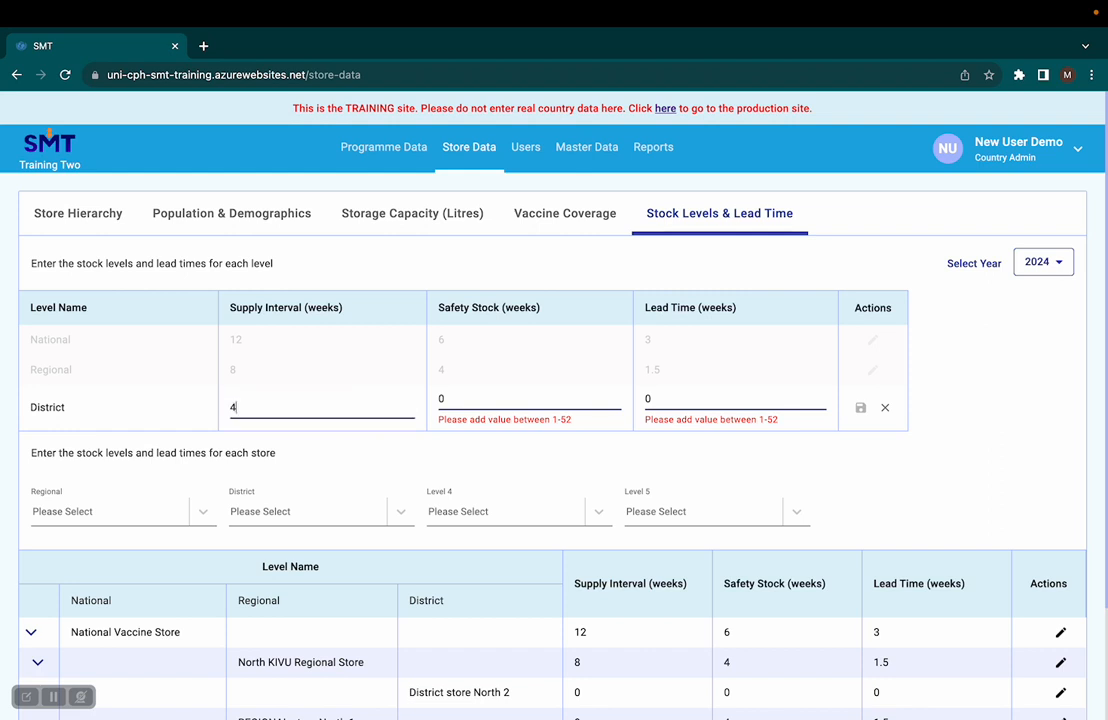
pyautogui.click(474, 397)
pyautogui.press('BackSpace')
pyautogui.write('2')
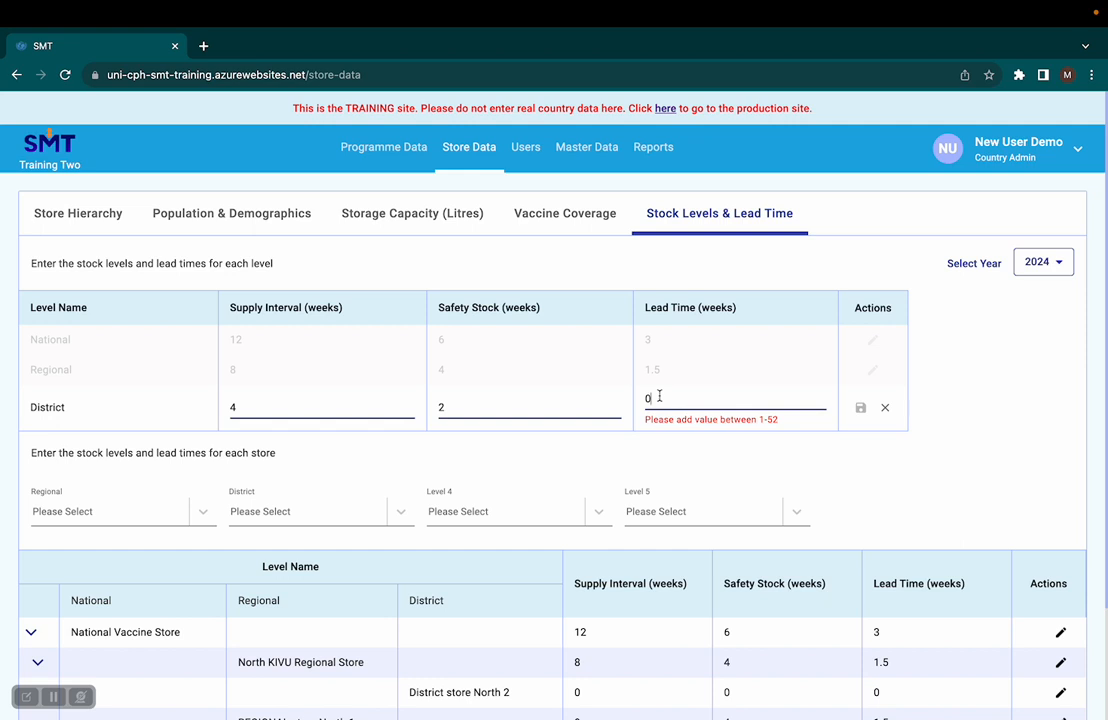
pyautogui.press('BackSpace')
pyautogui.write('1')
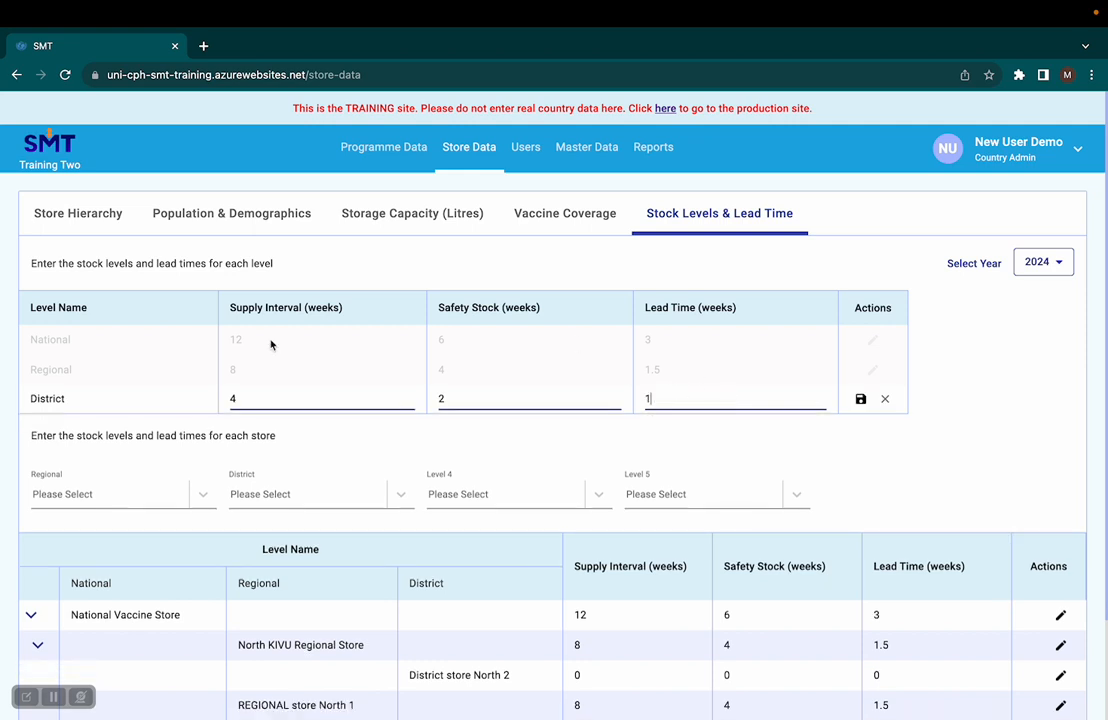
pyautogui.click(861, 400)
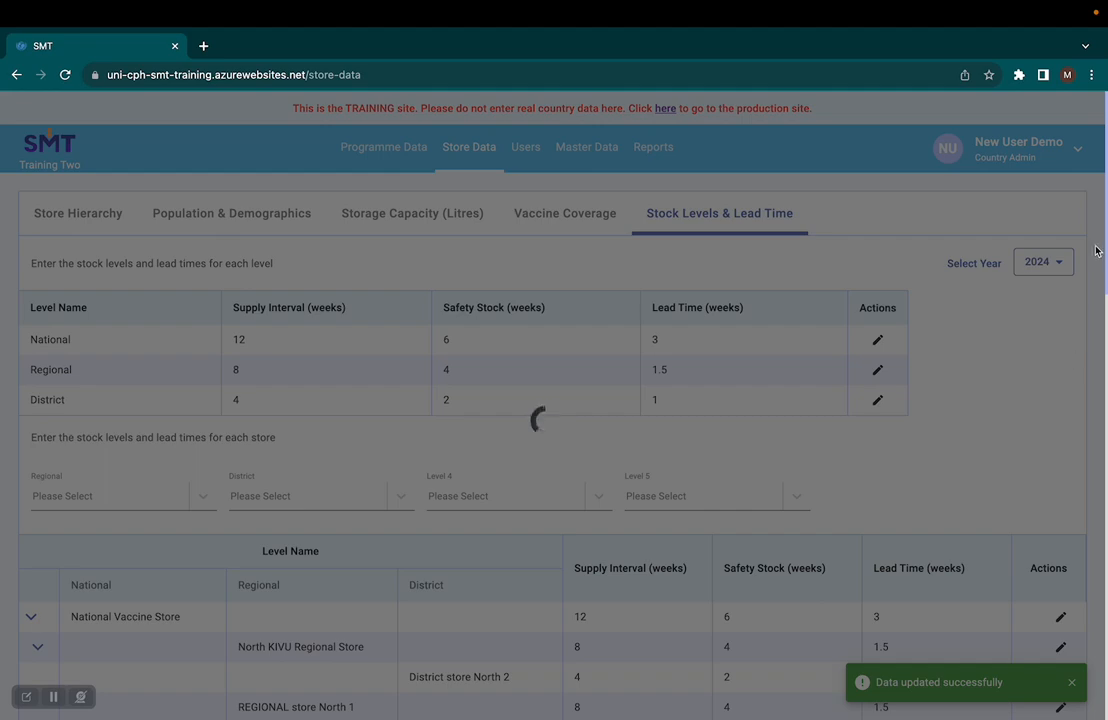
# Set the safety stock of the individual store District store North 2 to 4 weeks and save it.
pyautogui.scroll(-2, 711, 403)
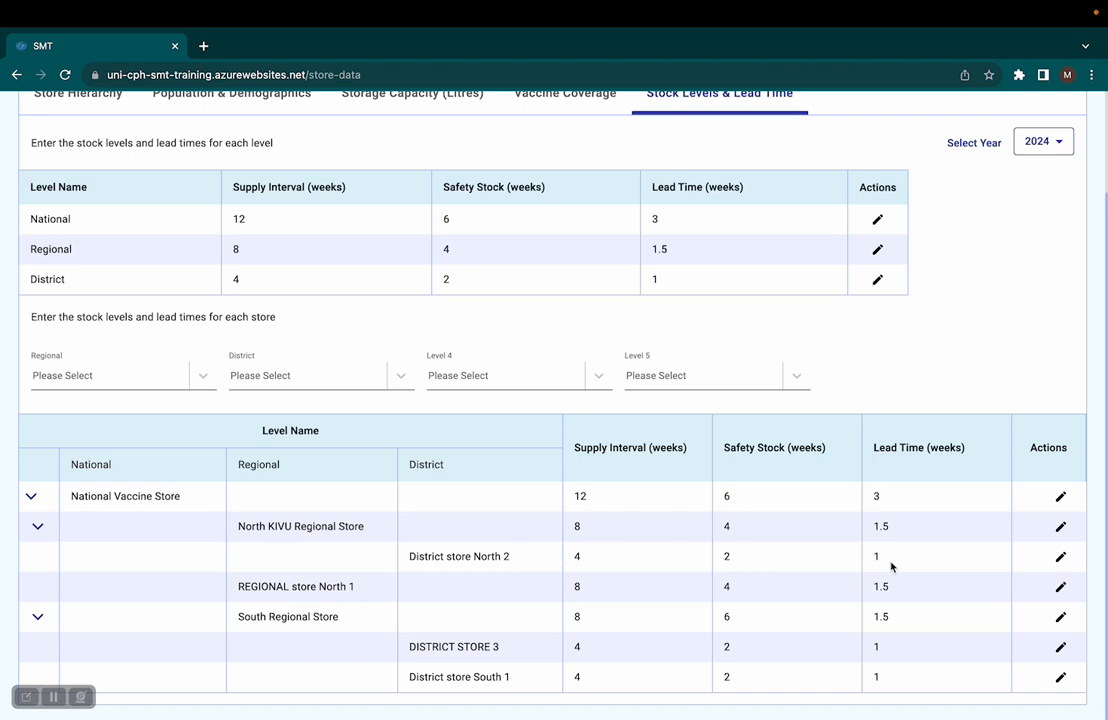
pyautogui.click(1061, 557)
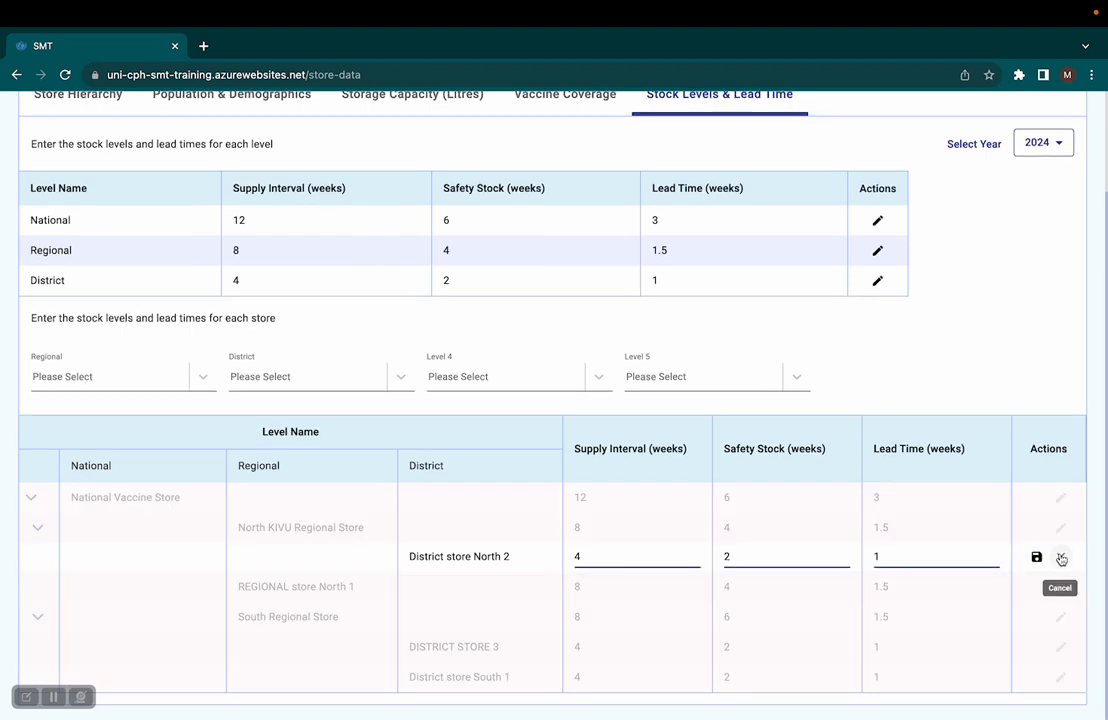
pyautogui.click(735, 558)
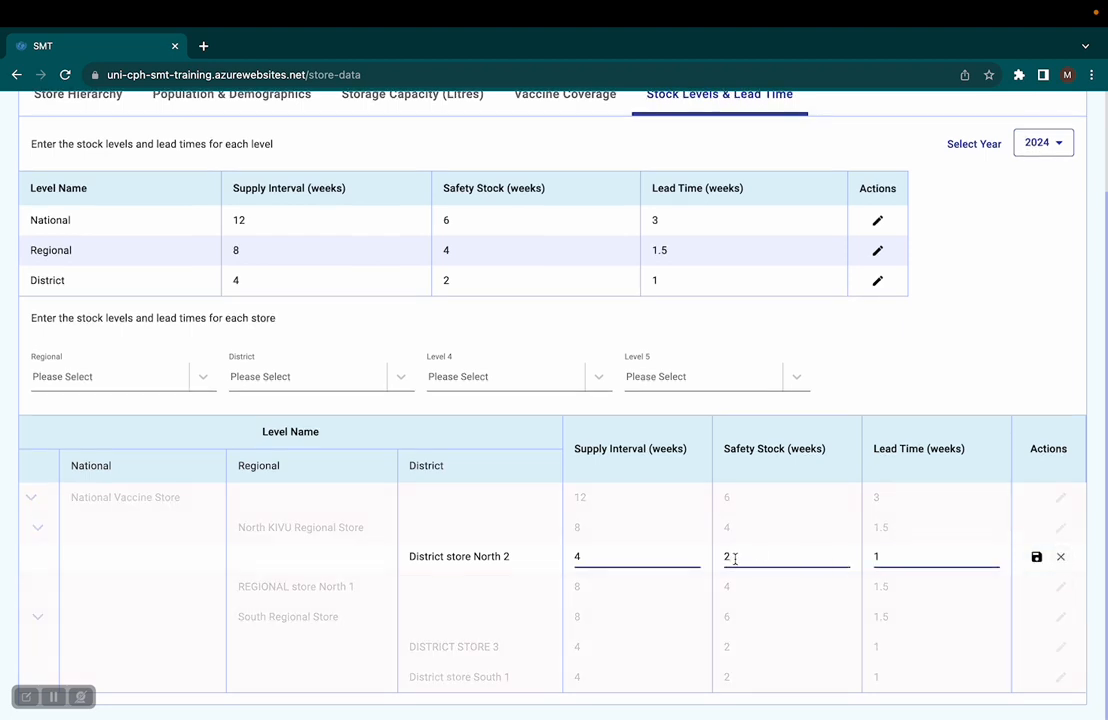
pyautogui.press('BackSpace')
pyautogui.write('4')
pyautogui.click(1036, 557)
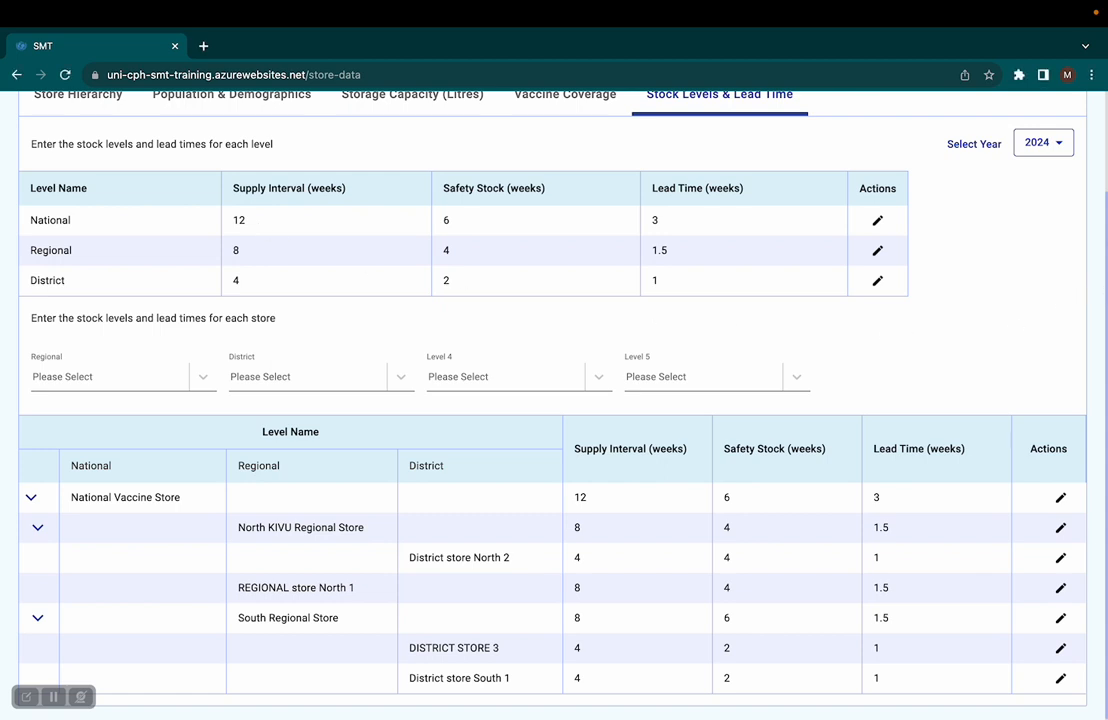
# Update the BCG routine vaccination in the programme data with a 24-week supply interval, 10-week safety stock and 3-week lead time.
pyautogui.scroll(2, 1105, 140)
pyautogui.scroll(1, 1105, 135)
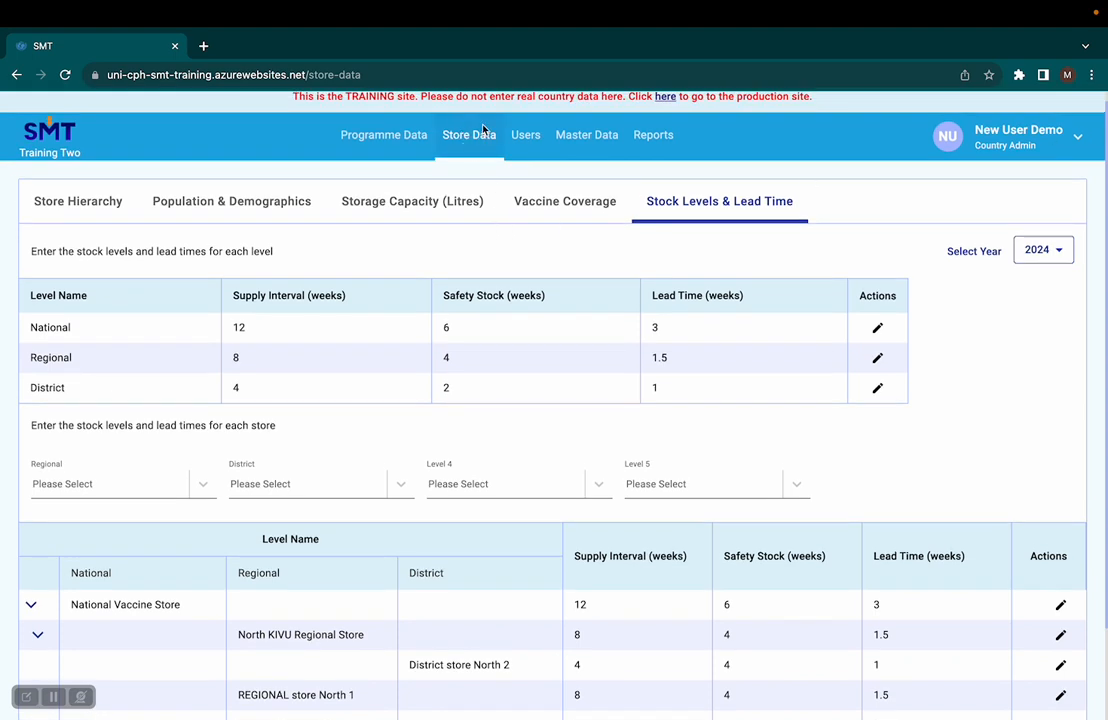
pyautogui.click(381, 144)
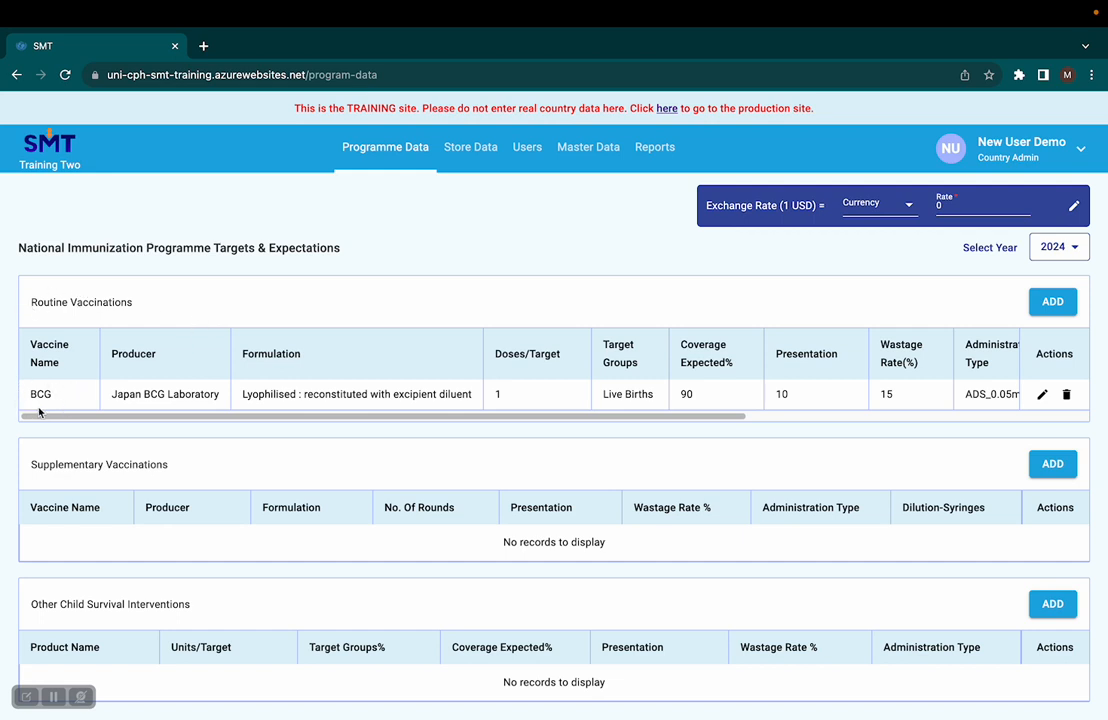
pyautogui.moveTo(57, 416); pyautogui.dragTo(58, 416)
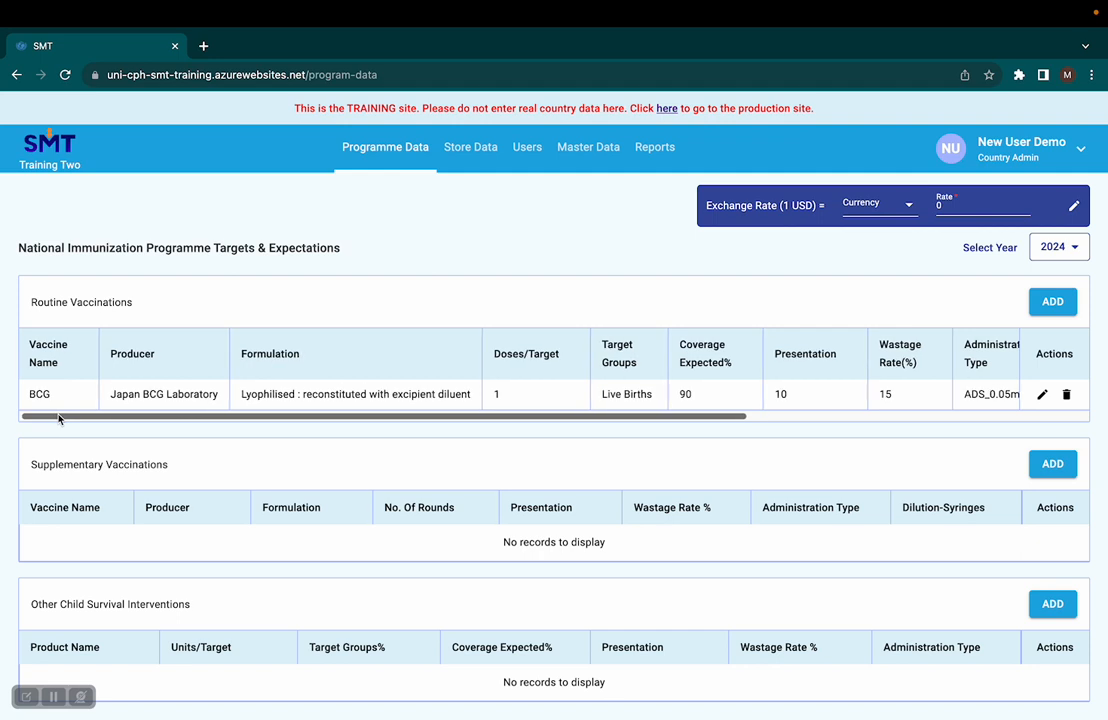
pyautogui.click(1042, 396)
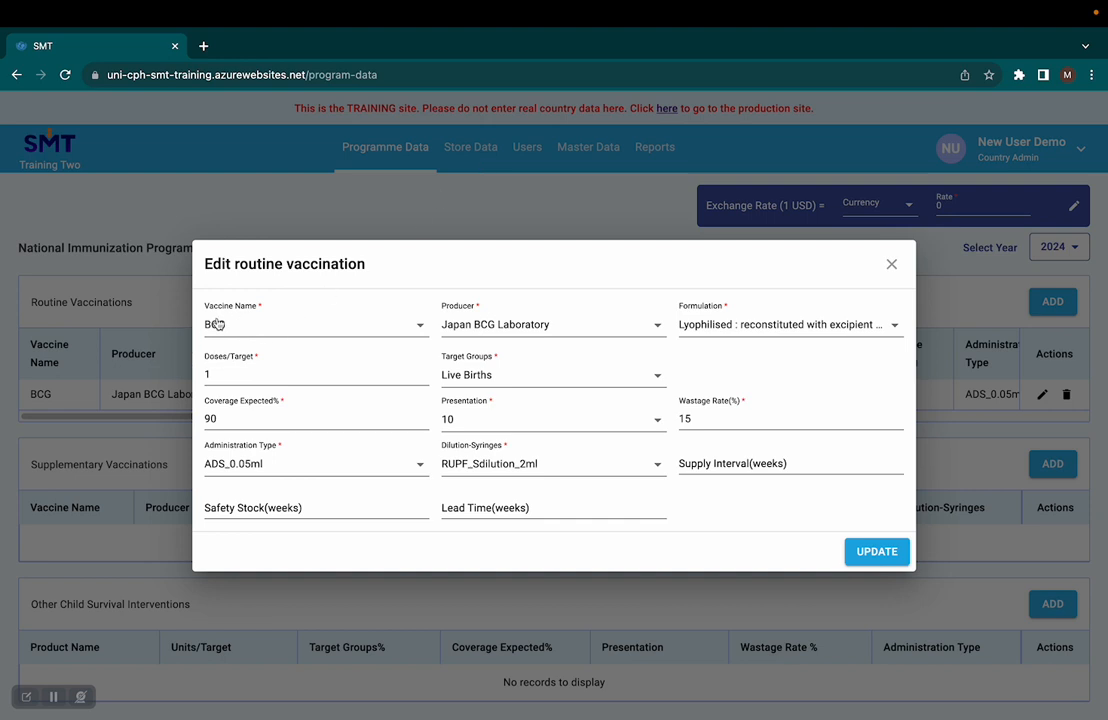
pyautogui.click(695, 463)
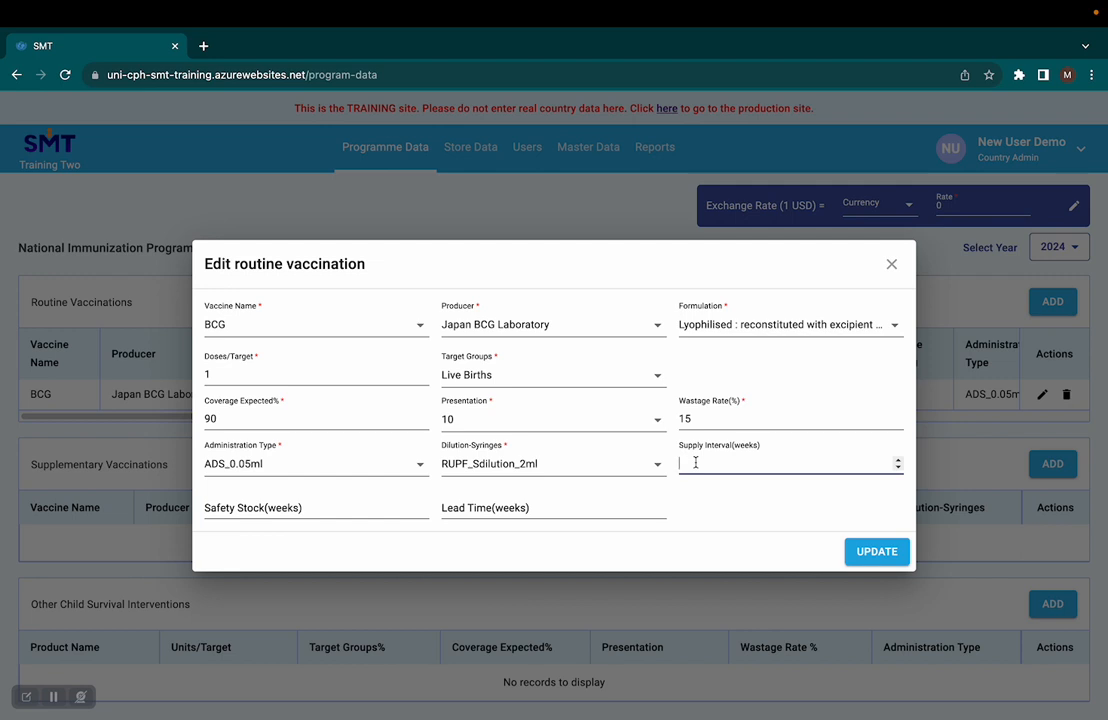
pyautogui.write('24')
pyautogui.click(298, 510)
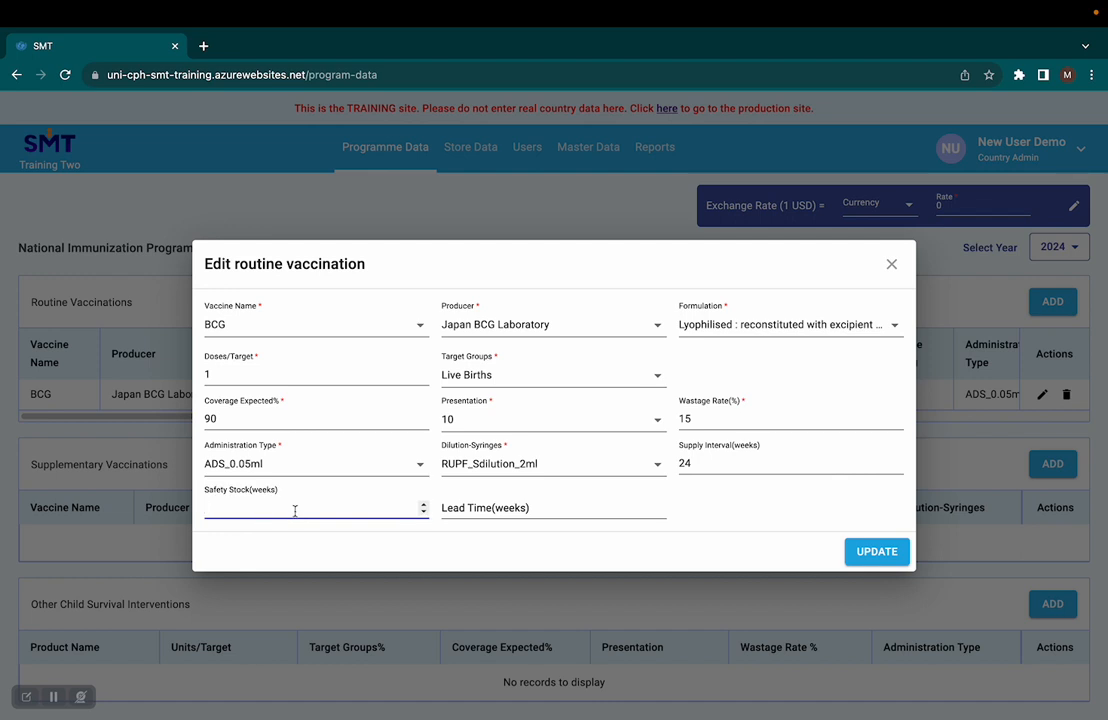
pyautogui.write('10')
pyautogui.click(539, 510)
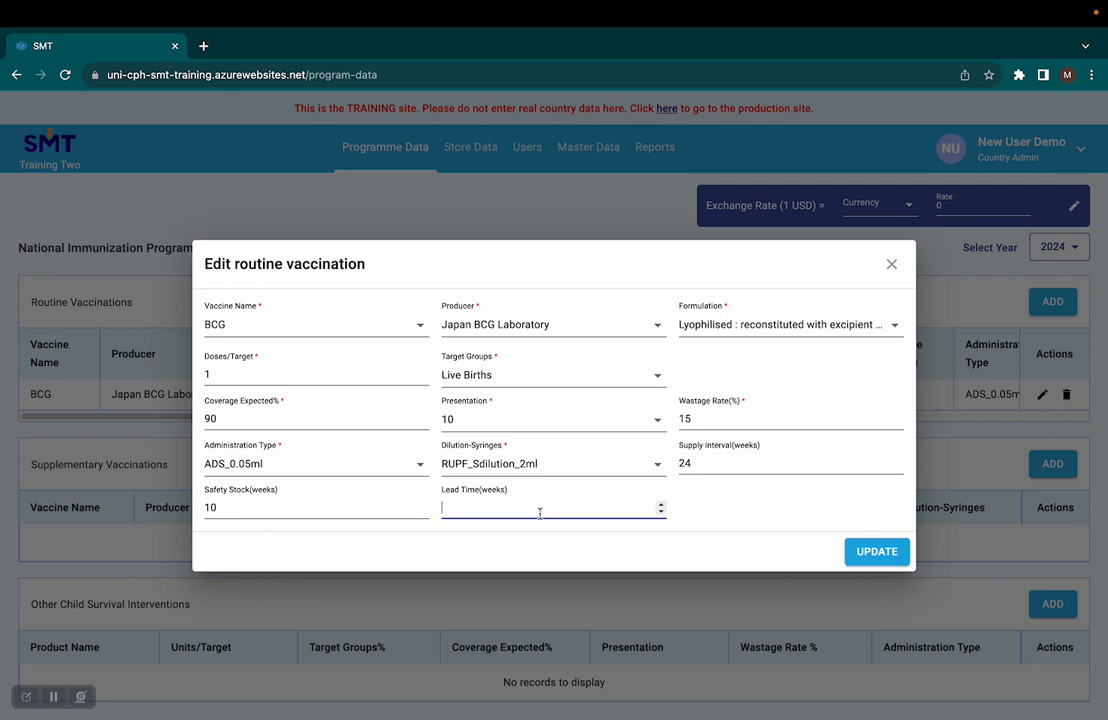
pyautogui.write('3')
pyautogui.click(868, 551)
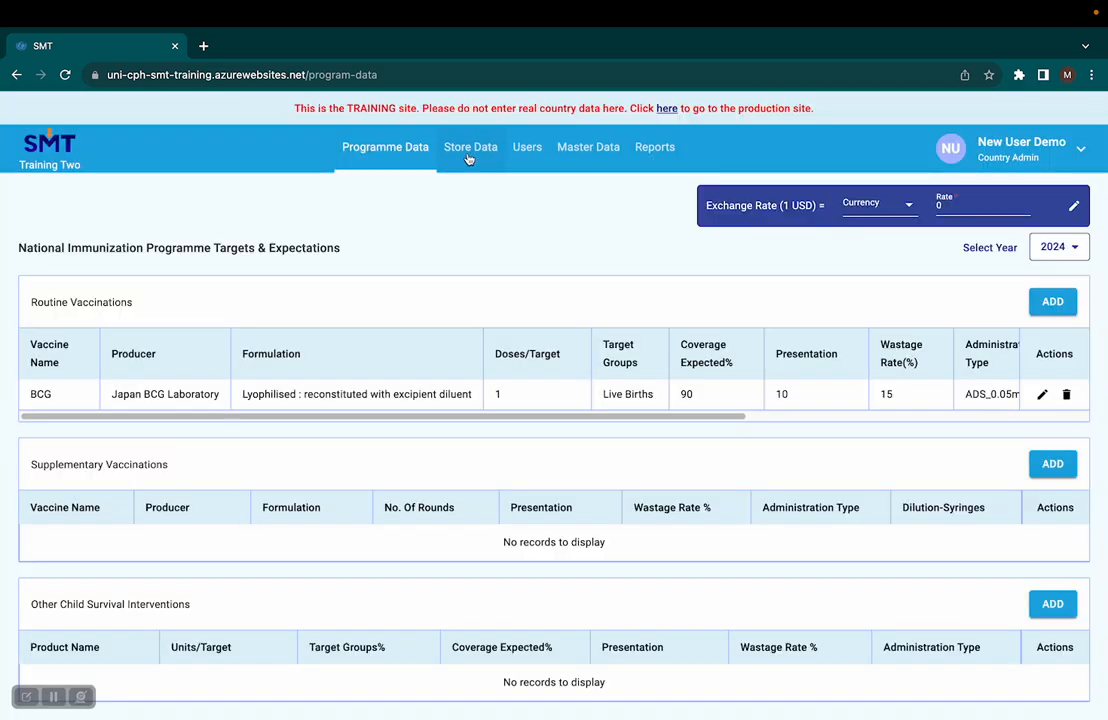
# Examine the 2024 stock levels and lead times per level and per store, and return to the programme data.
pyautogui.click(470, 155)
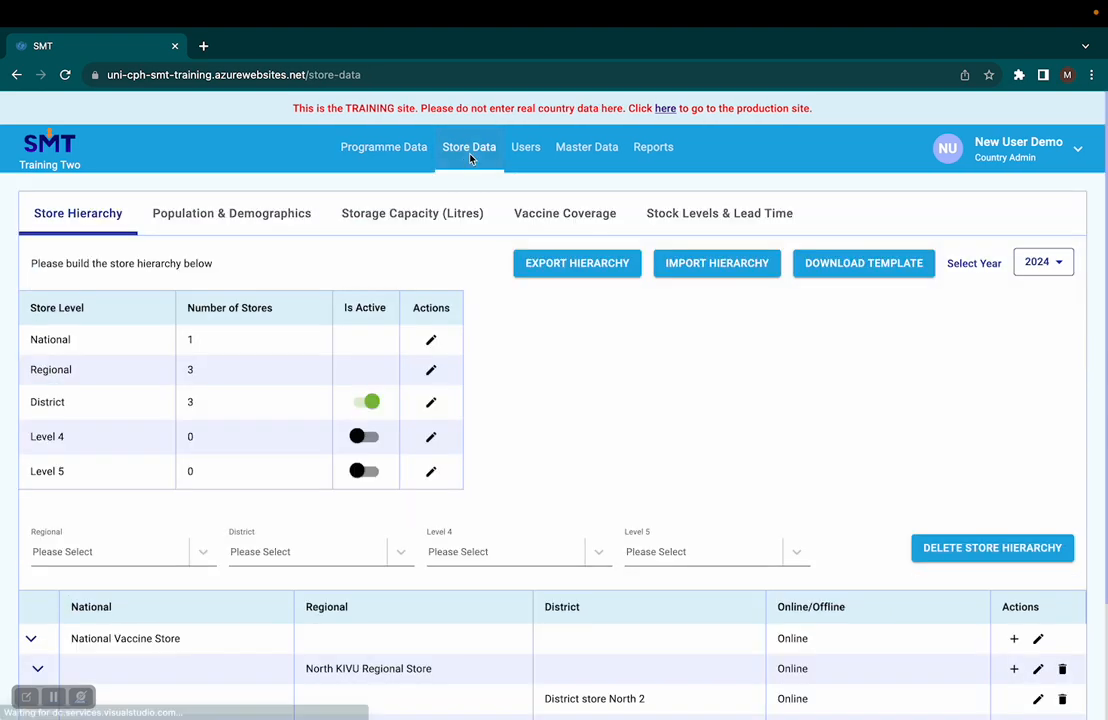
pyautogui.click(698, 214)
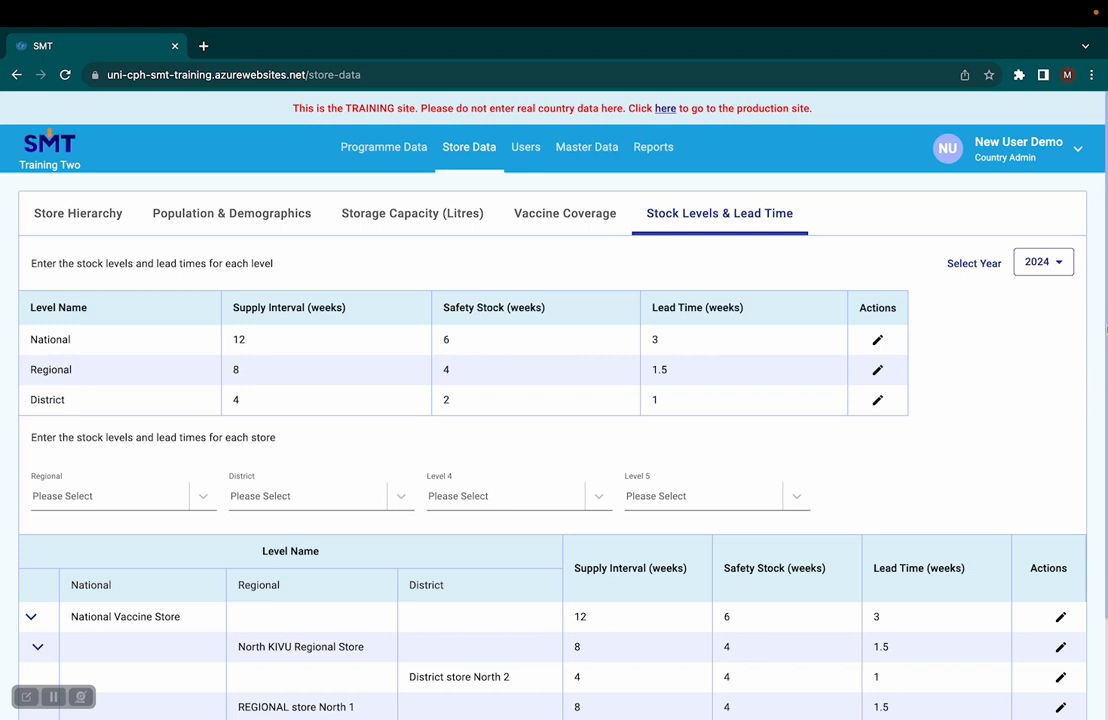
pyautogui.scroll(-1, 1105, 379)
pyautogui.scroll(-3, 1105, 379)
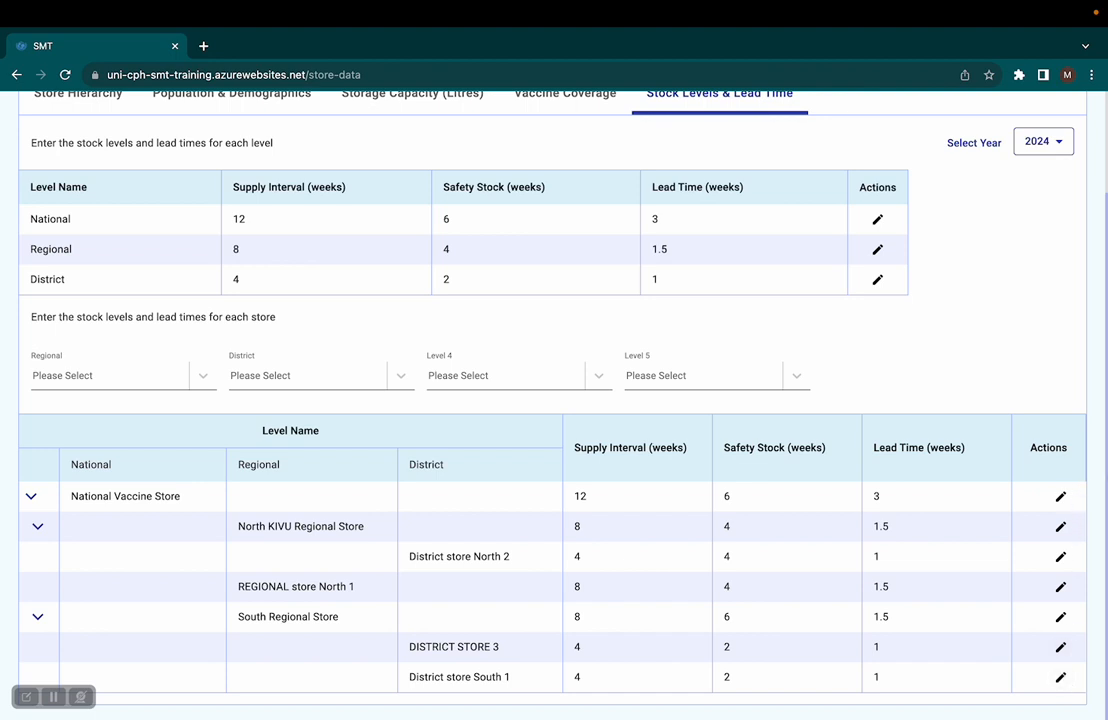
pyautogui.scroll(1, 1075, 420)
pyautogui.scroll(4, 291, 384)
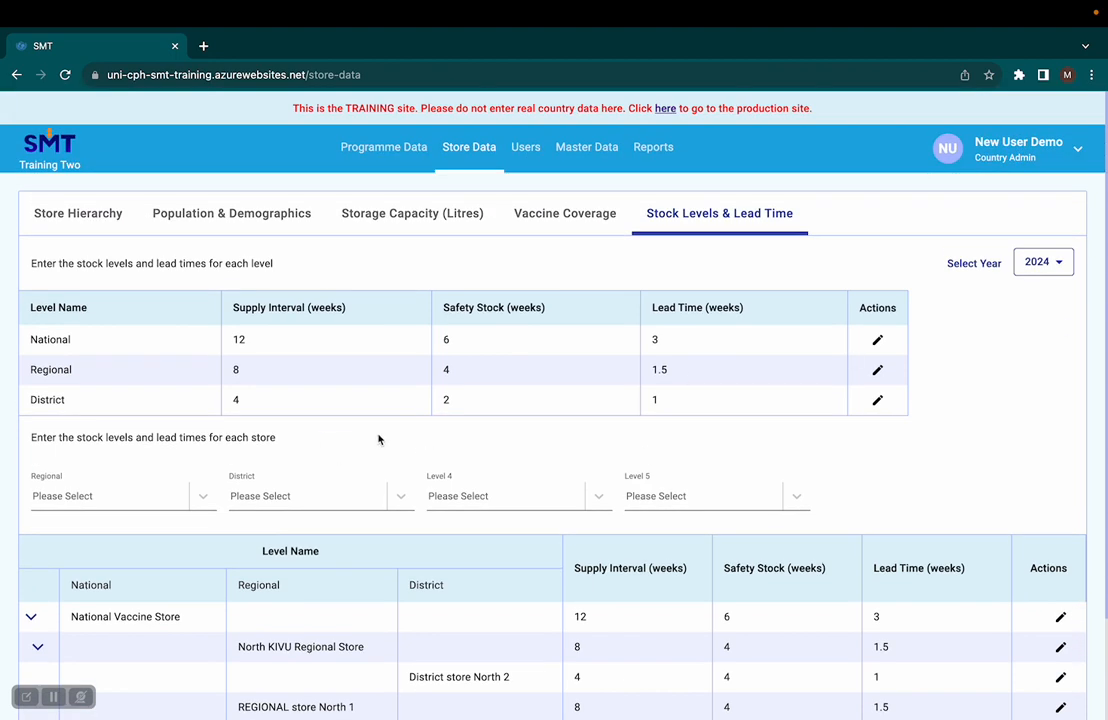
pyautogui.click(381, 152)
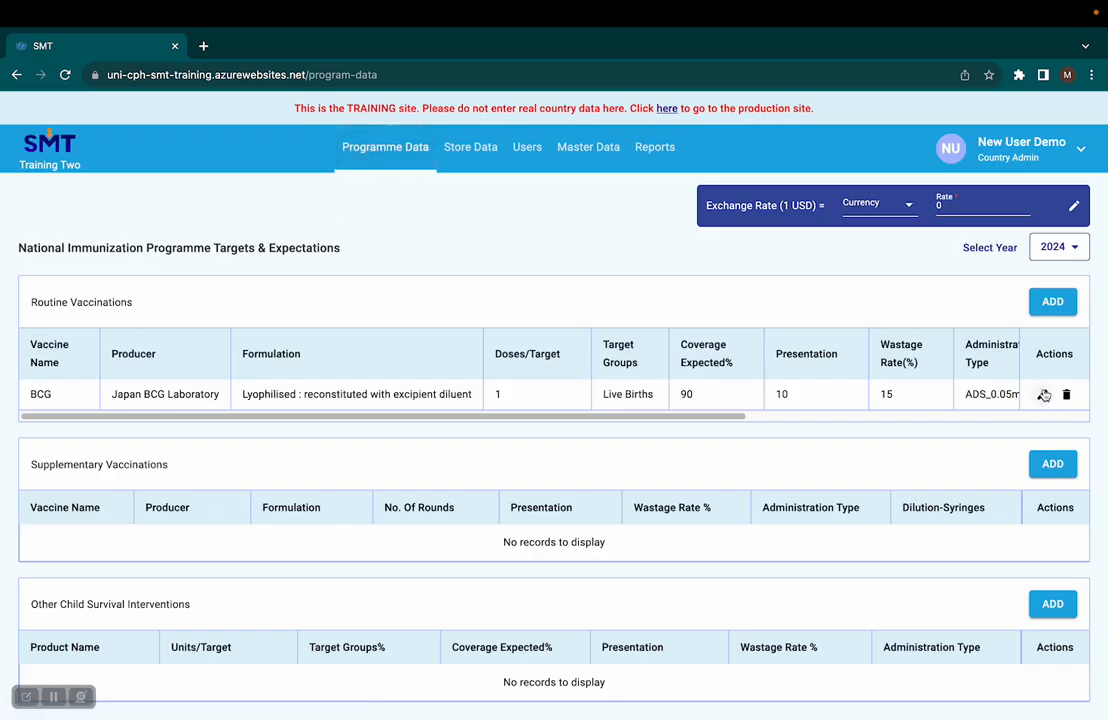